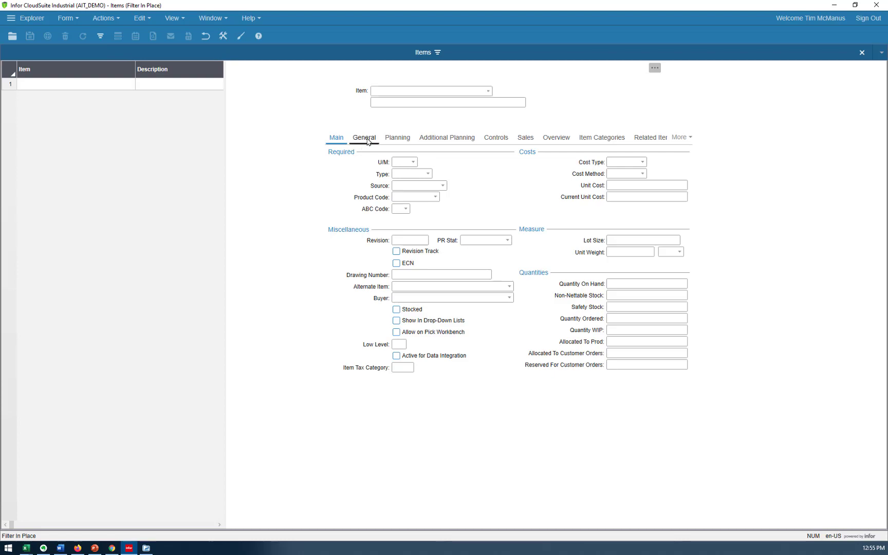
Switch the empty Items query form to its Planning tab to reach the lead-time fields.
{"action": "left_click", "coordinate": [392, 140]}
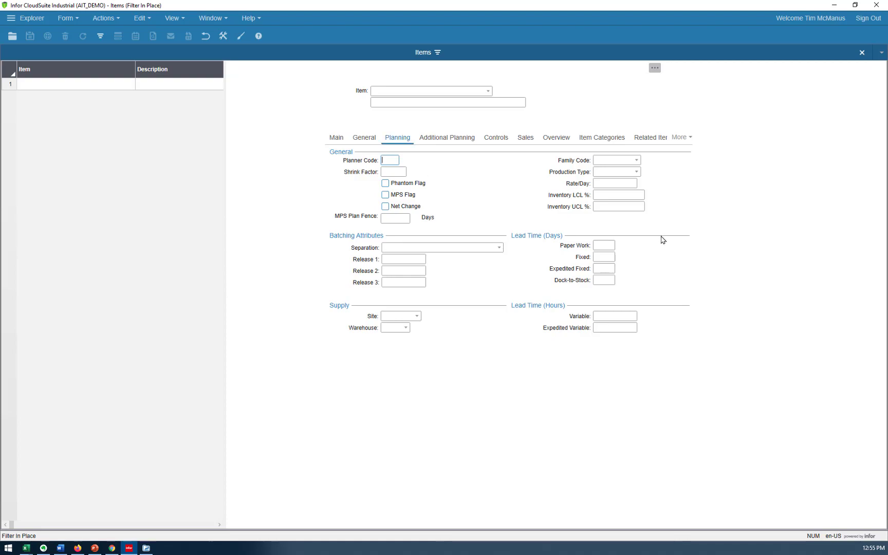
Filter the Items list for a Fixed lead time of 0.
{"action": "left_click", "coordinate": [606, 258]}
{"action": "left_click", "coordinate": [101, 37]}
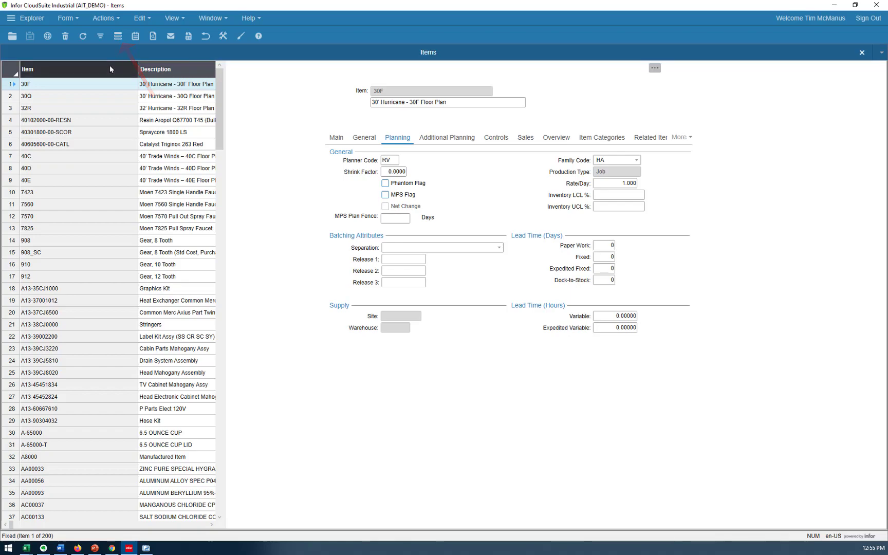
Load more of the zero lead-time rows, then restart Filter In Place from the Main tab.
{"action": "left_click", "coordinate": [117, 37]}
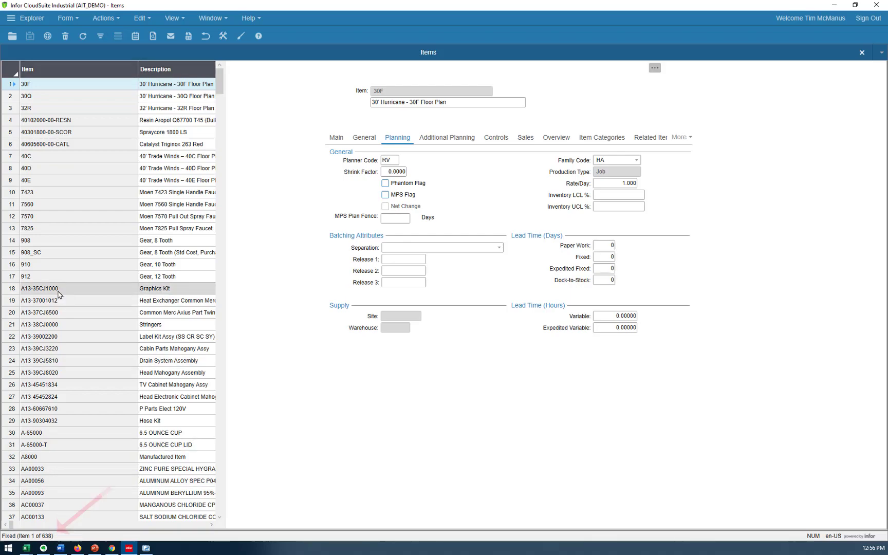
{"action": "left_click", "coordinate": [336, 139]}
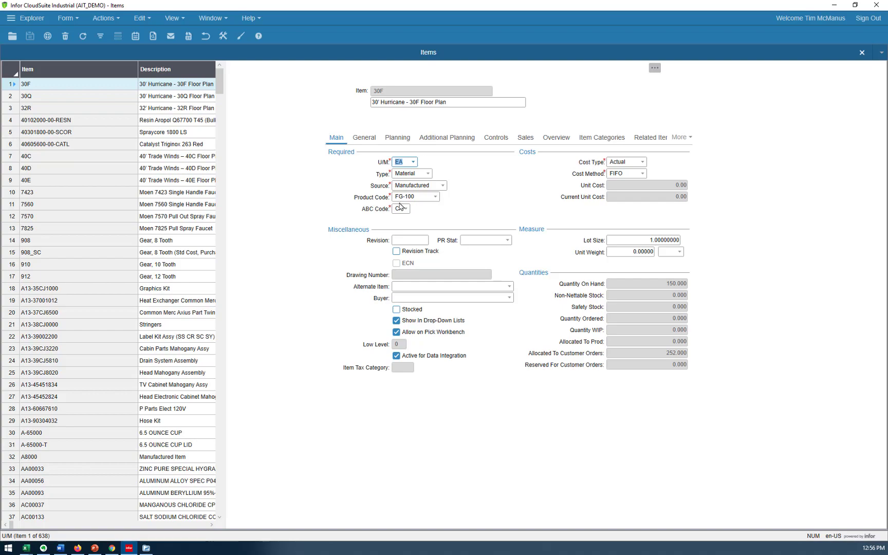
{"action": "key", "text": "F4"}
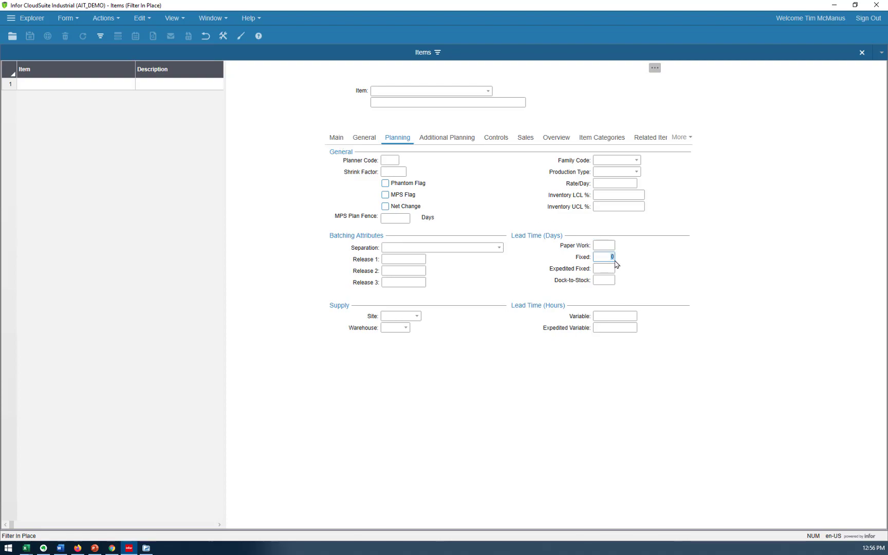
Add Source = Purchased to the criteria, rerun the filter and load all 427 matches.
{"action": "left_click", "coordinate": [337, 138]}
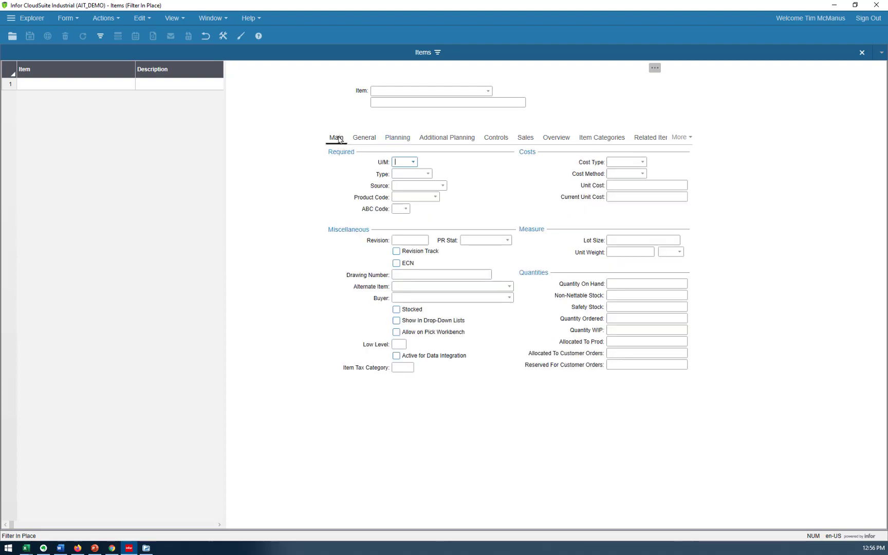
{"action": "left_click", "coordinate": [442, 186]}
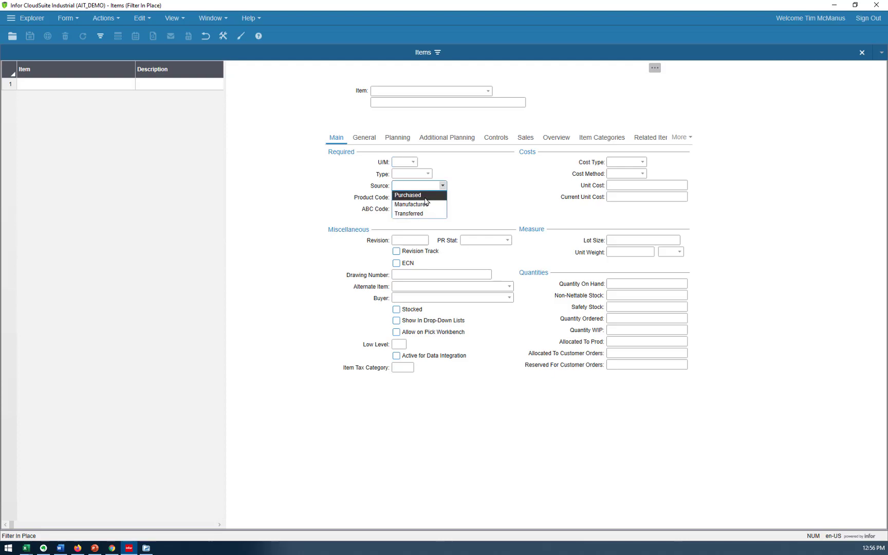
{"action": "left_click", "coordinate": [426, 195]}
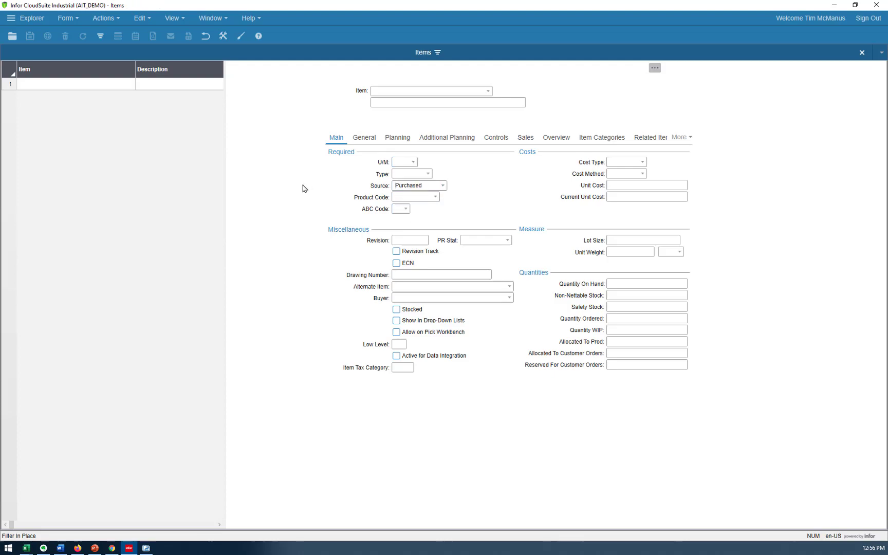
{"action": "left_click", "coordinate": [101, 35]}
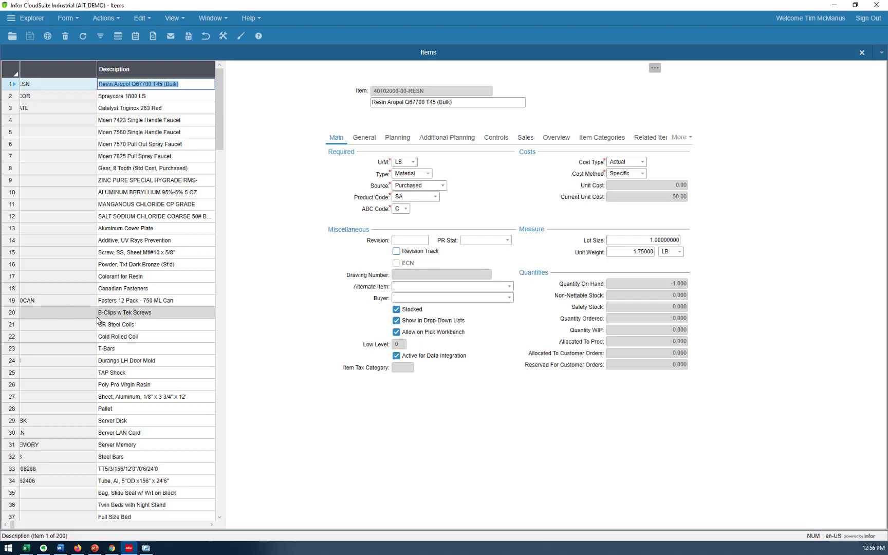
{"action": "left_click", "coordinate": [118, 36]}
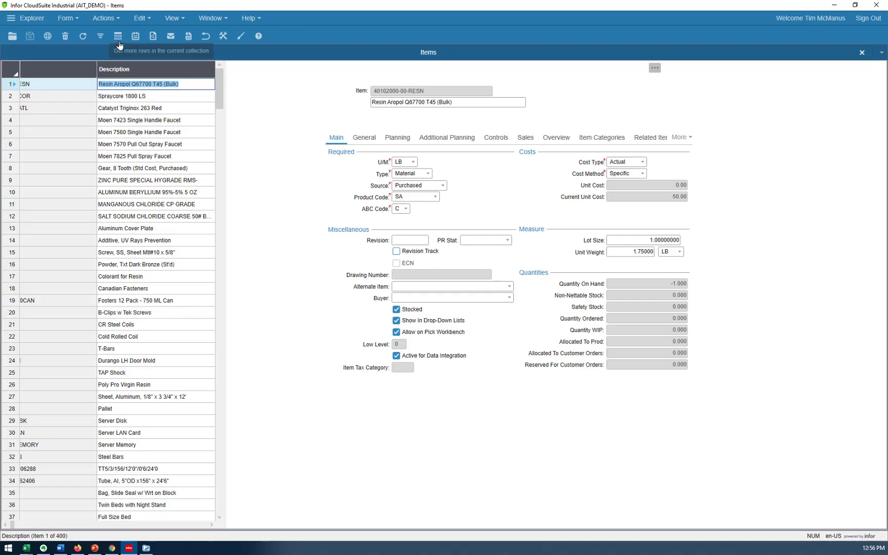
{"action": "left_click", "coordinate": [118, 41]}
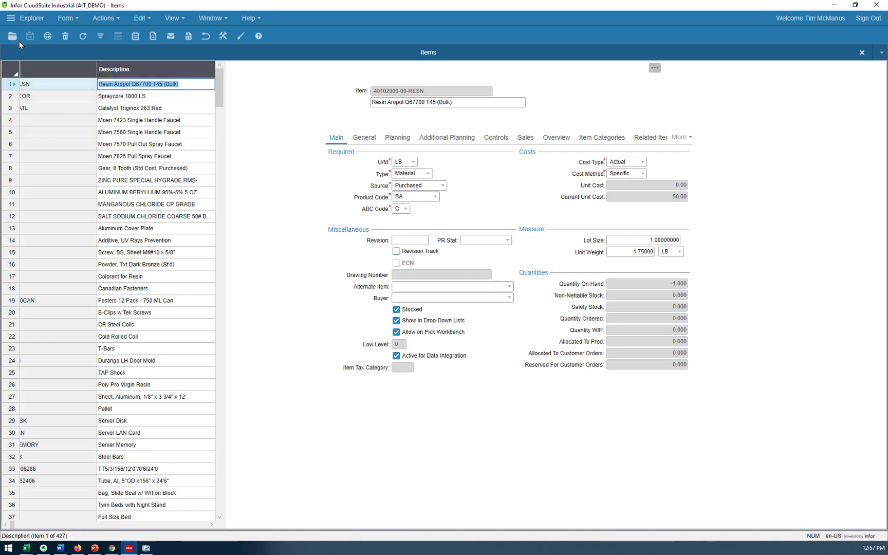
Filter again with Cost Type set to Standard, leaving 24 items.
{"action": "left_click", "coordinate": [101, 38]}
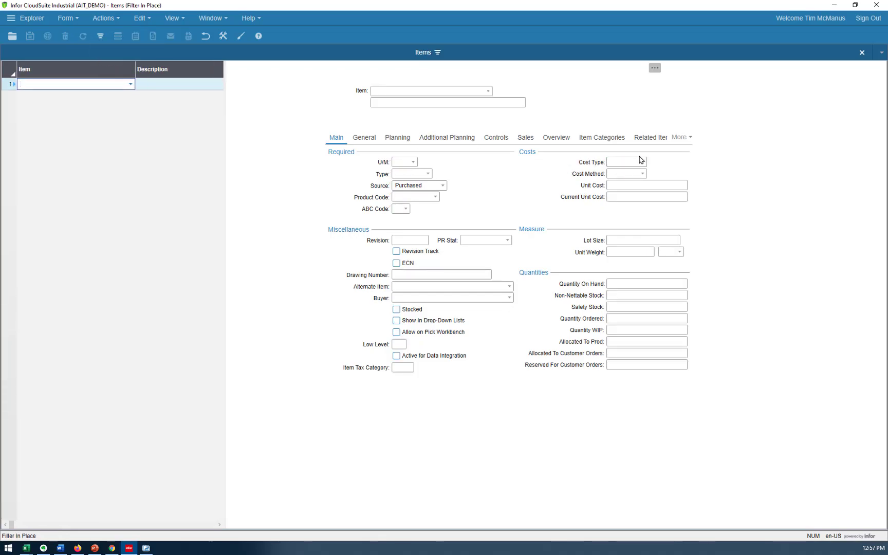
{"action": "left_click", "coordinate": [642, 160]}
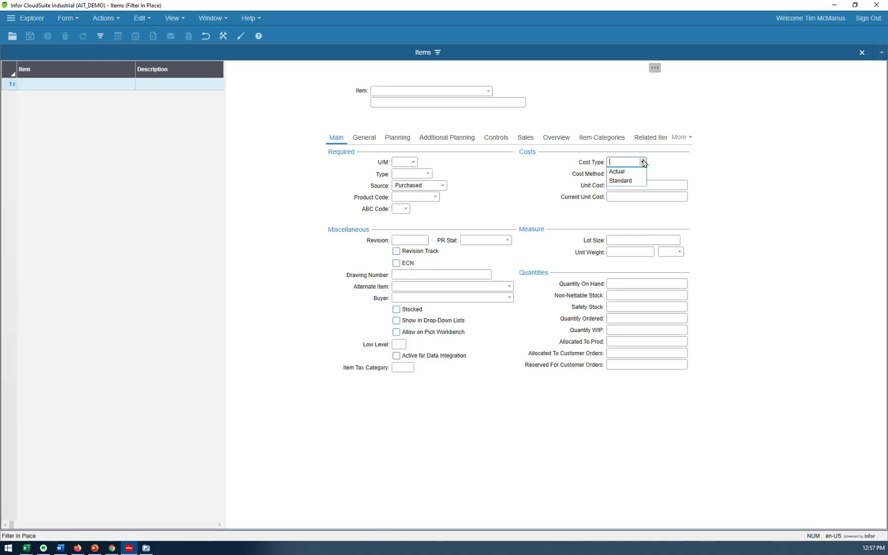
{"action": "left_click", "coordinate": [625, 181]}
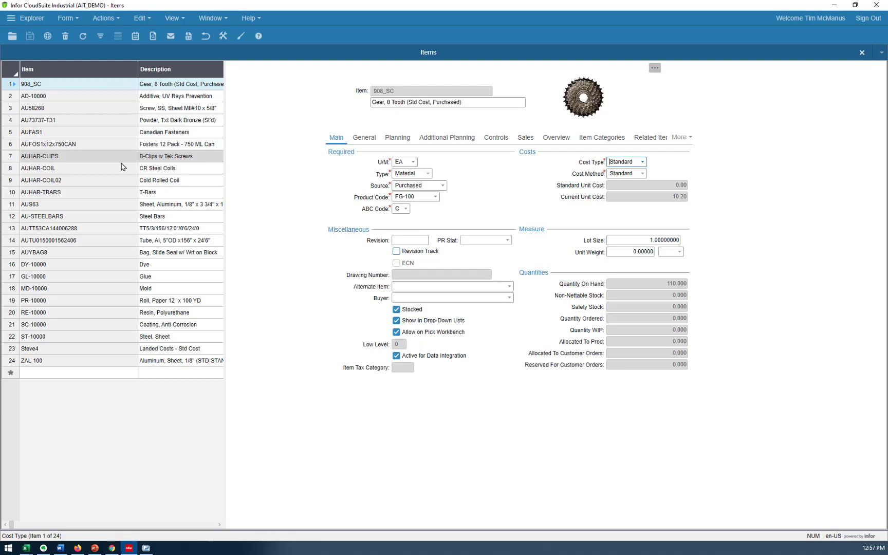
Check Fixed lead time on items such as AUS63 and AUYBAG8, ending on 908_SC's Fixed field.
{"action": "left_click", "coordinate": [390, 141]}
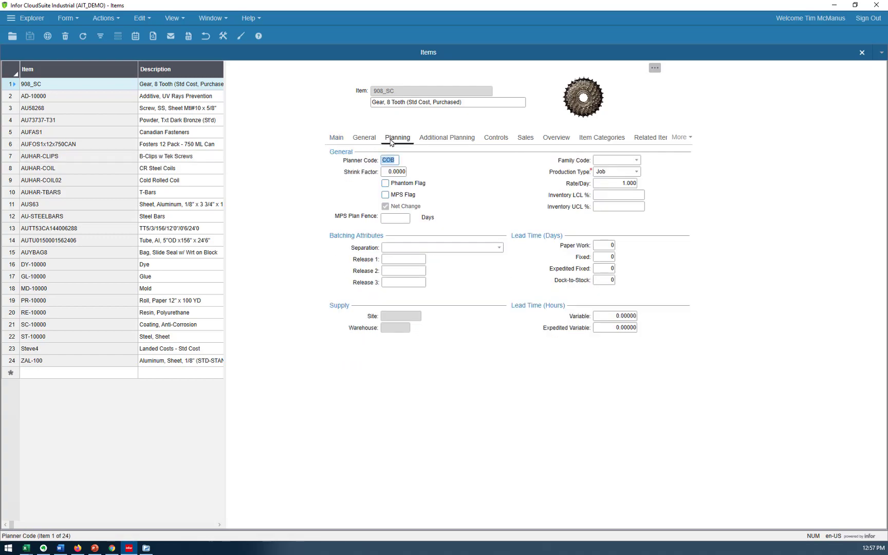
{"action": "left_click", "coordinate": [602, 257]}
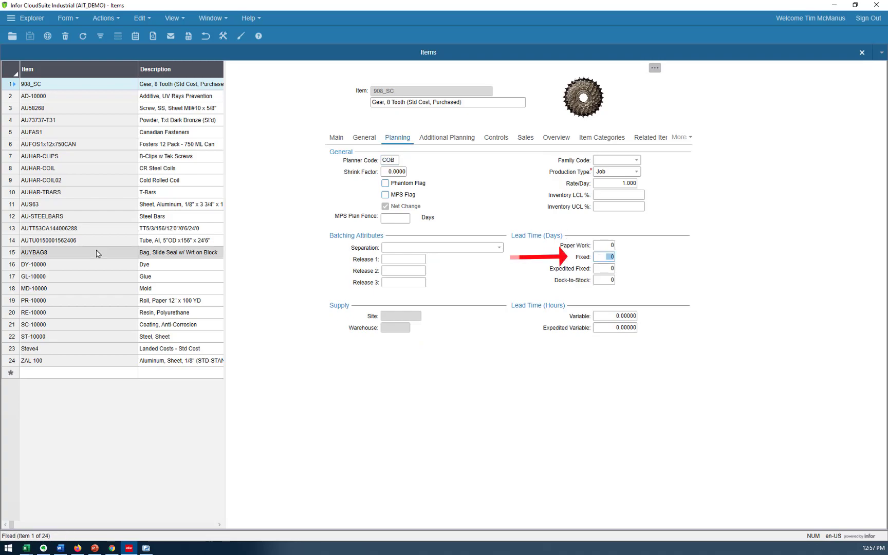
{"action": "left_click", "coordinate": [80, 146]}
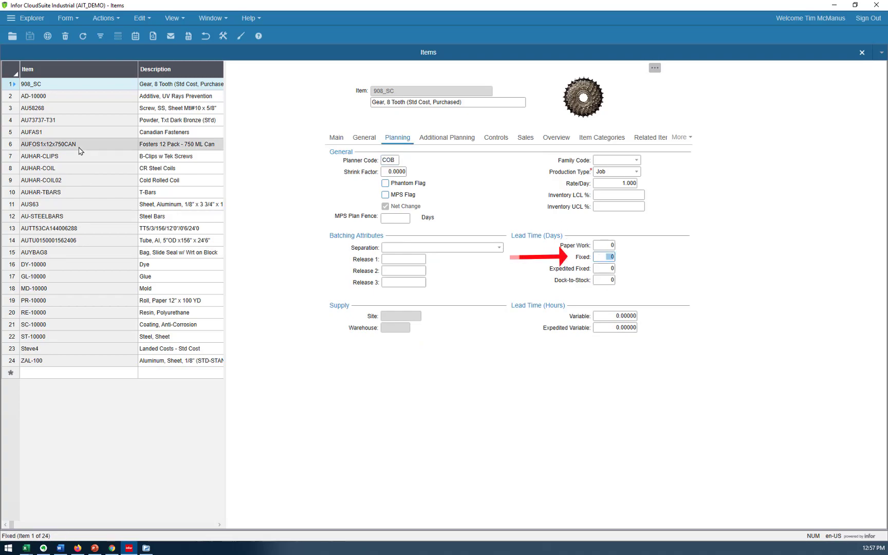
{"action": "left_click", "coordinate": [87, 203]}
{"action": "left_click", "coordinate": [92, 255]}
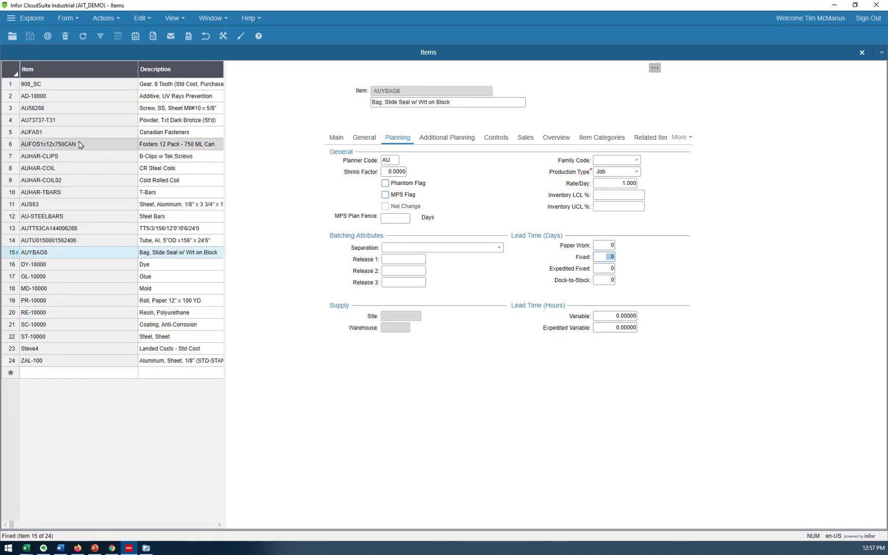
{"action": "left_click", "coordinate": [80, 88]}
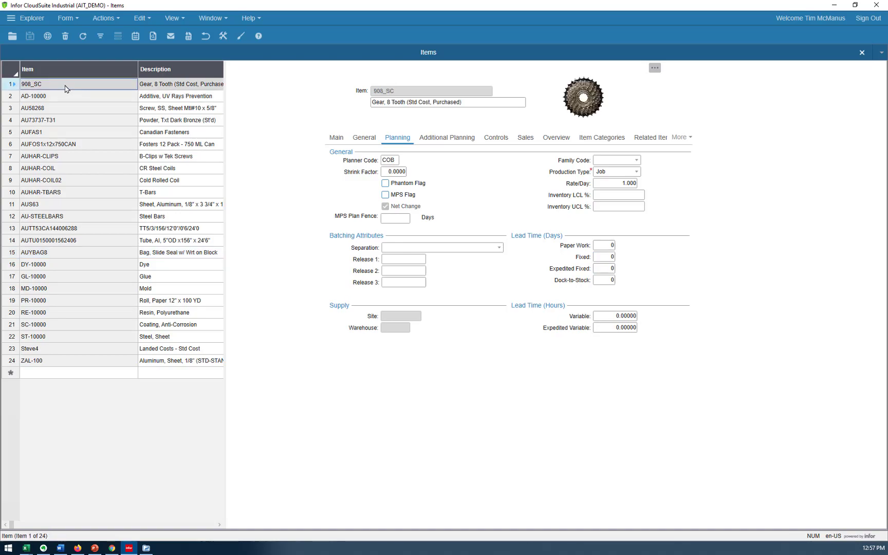
{"action": "left_click", "coordinate": [604, 256]}
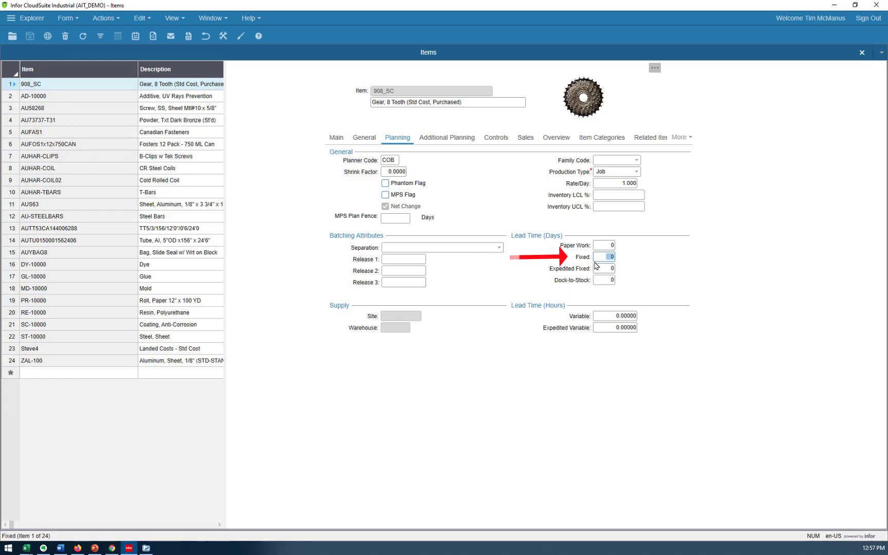
Replace Fixed Lead Time with 60 for all values across the 24-item collection.
{"action": "left_click", "coordinate": [139, 19]}
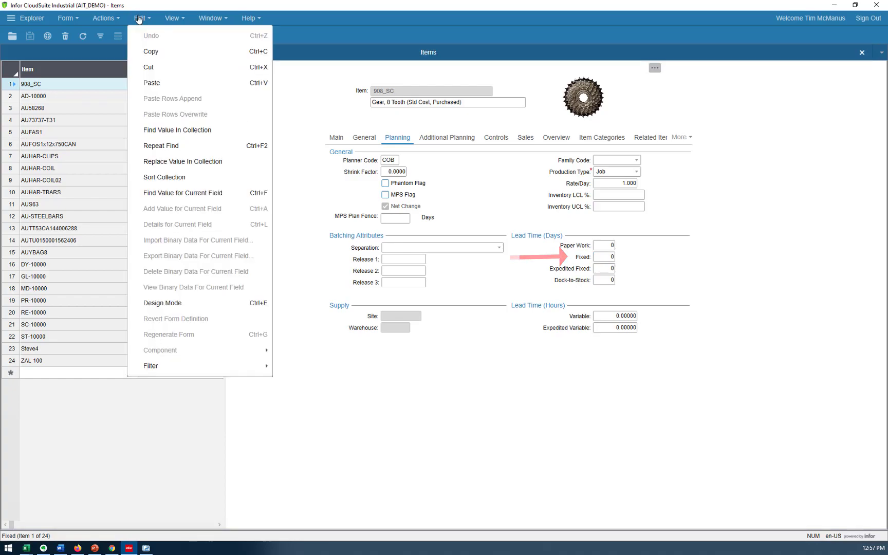
{"action": "left_click", "coordinate": [206, 170]}
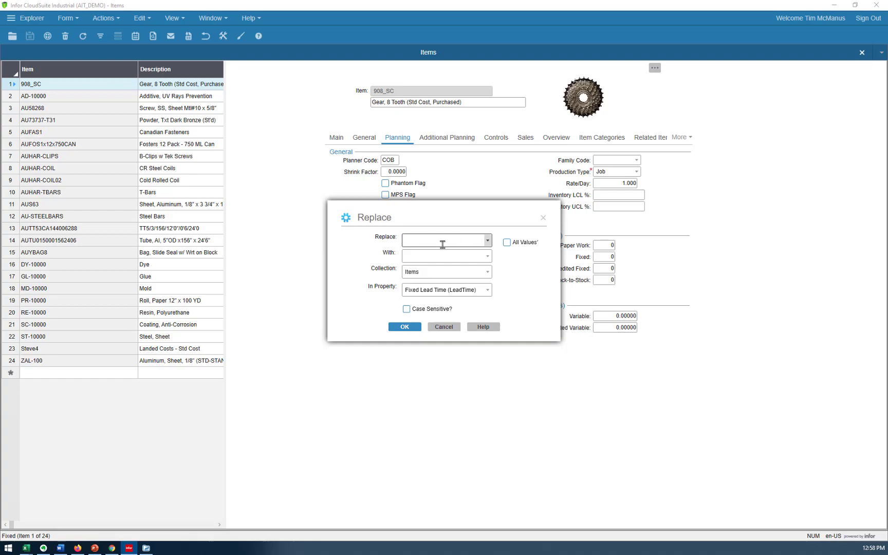
{"action": "left_click", "coordinate": [413, 243]}
{"action": "left_click", "coordinate": [413, 256]}
{"action": "type", "text": "60"}
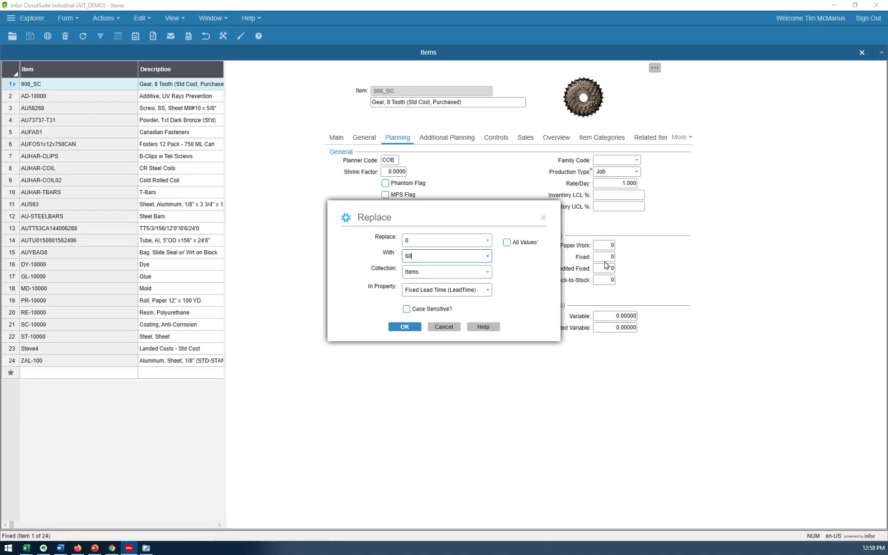
{"action": "left_click", "coordinate": [508, 243]}
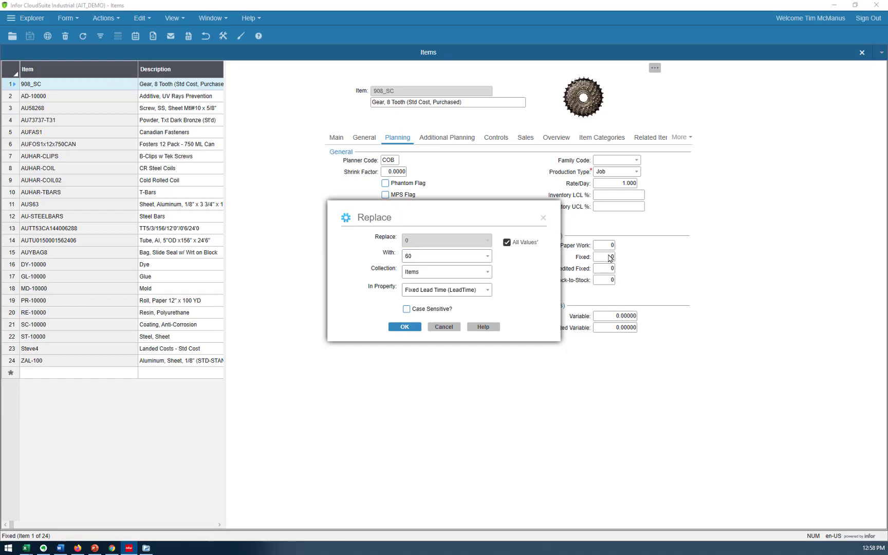
{"action": "left_click", "coordinate": [435, 257]}
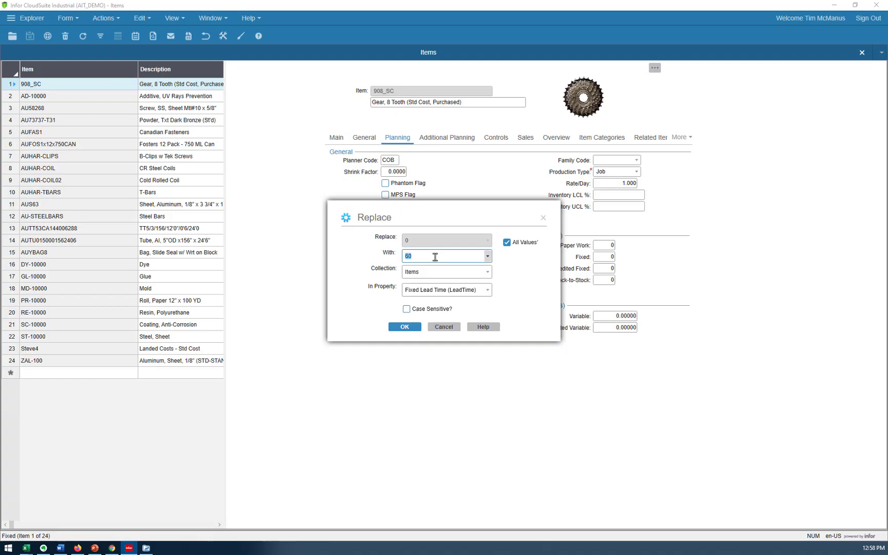
{"action": "left_click", "coordinate": [404, 327]}
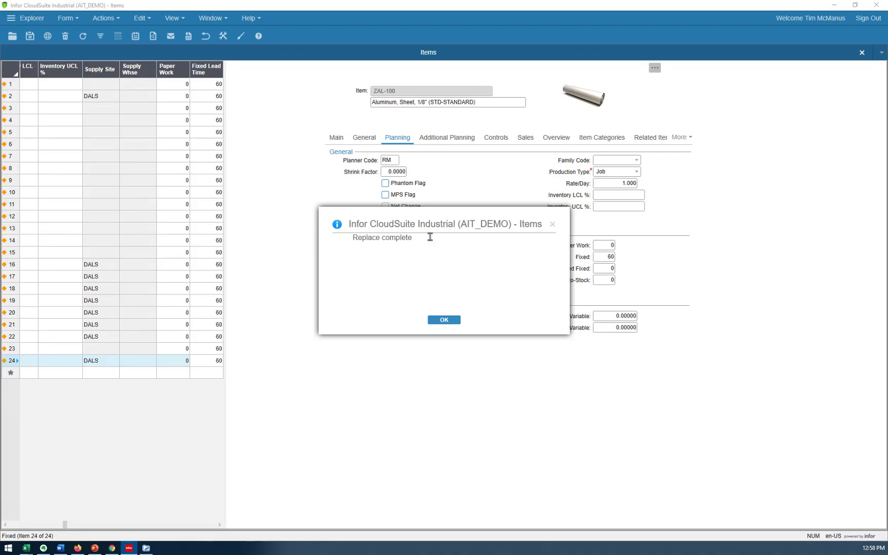
Dismiss the Replace complete message to see all 24 items at 60 days.
{"action": "left_click", "coordinate": [444, 320]}
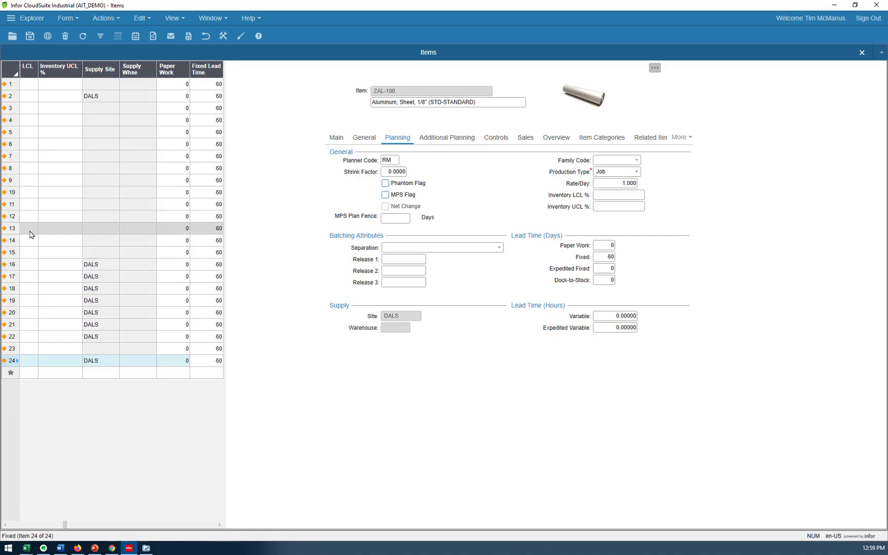
Save the 24 items with their new 60-day Fixed Lead Time.
{"action": "left_click", "coordinate": [28, 39]}
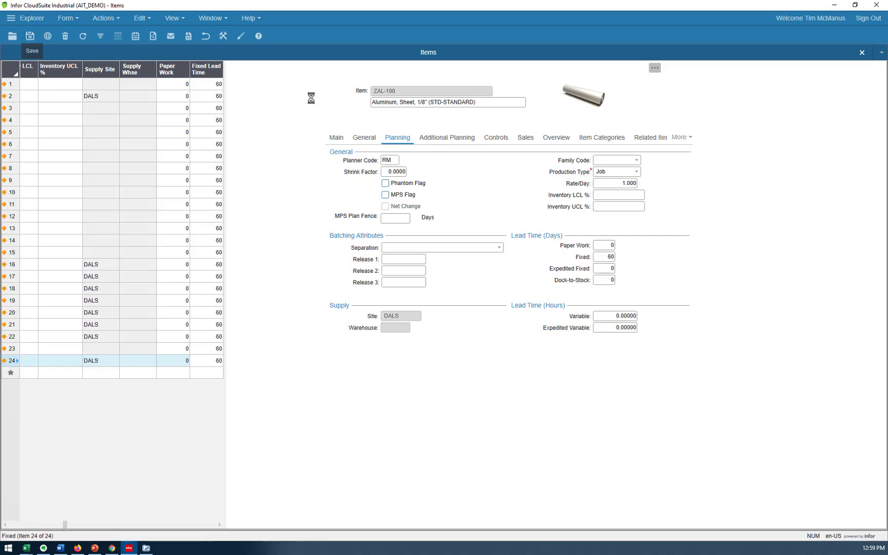